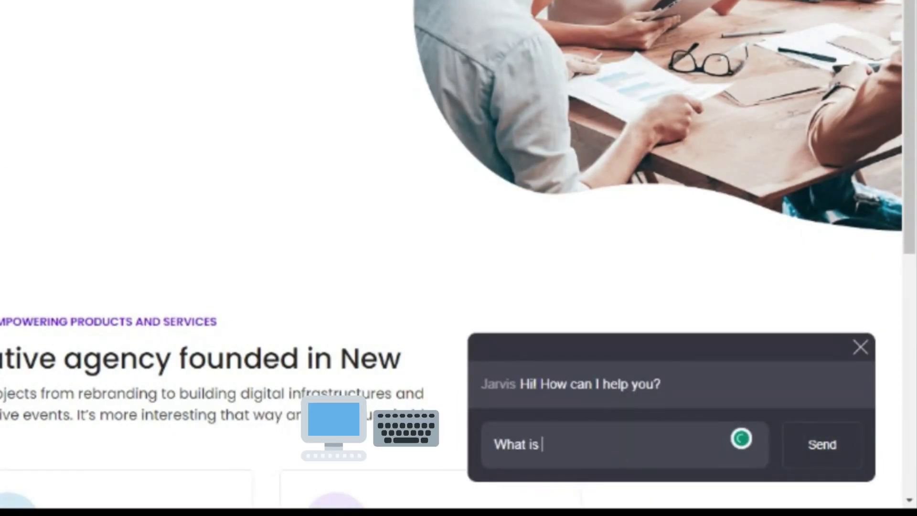
Send the question 'What is WordPress?' to the Jarvis chatbot on the front end.
key(Return)
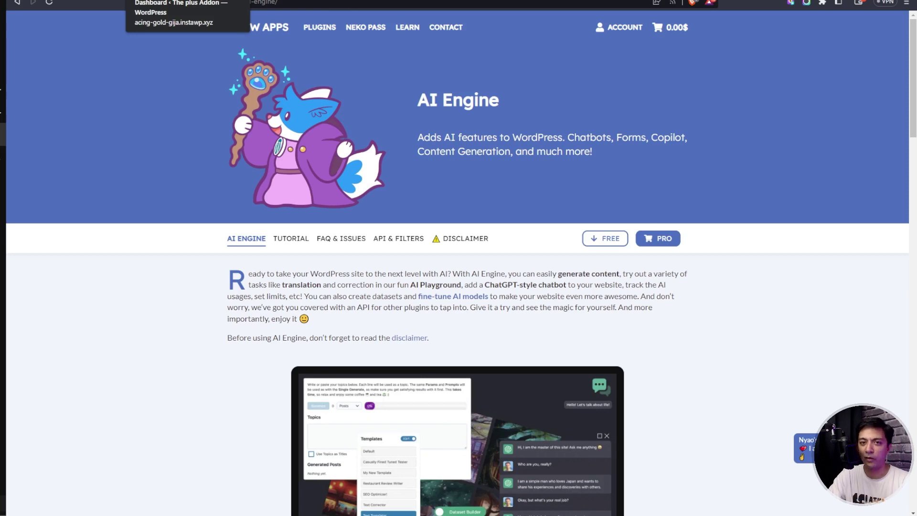
Search plugins for 'AI engine', then install and activate AI Engine.
click(182, 1)
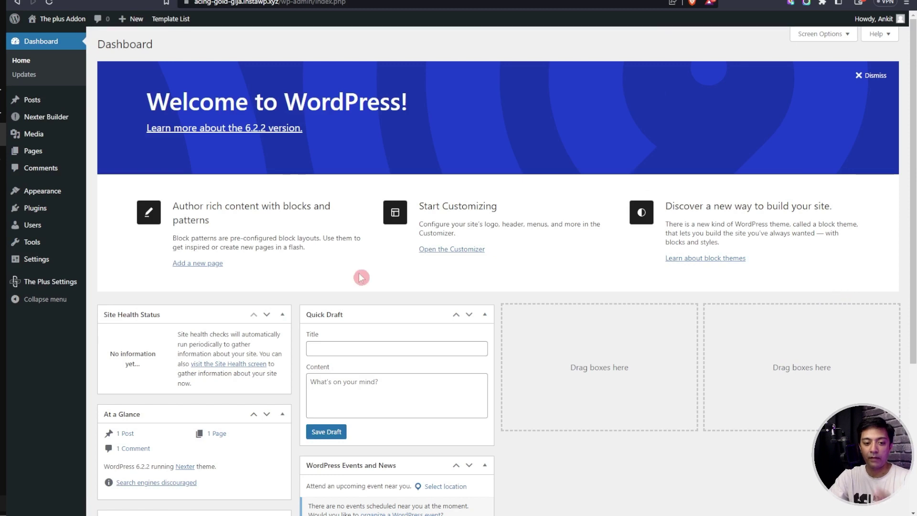
mouse_move(77, 216)
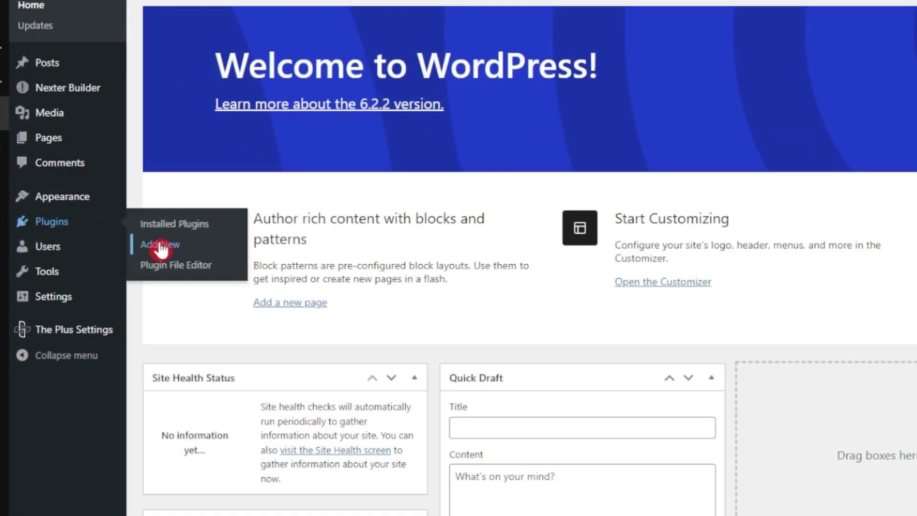
click(161, 248)
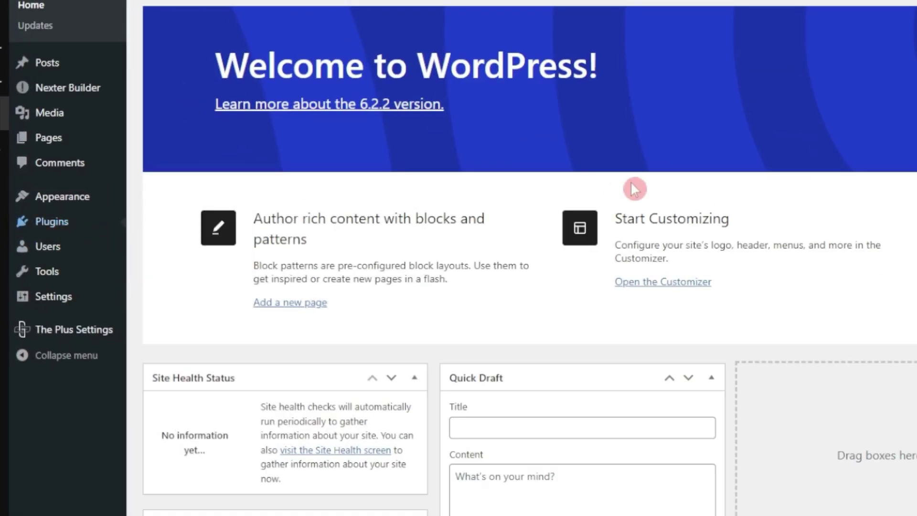
text(AI)
text( engine)
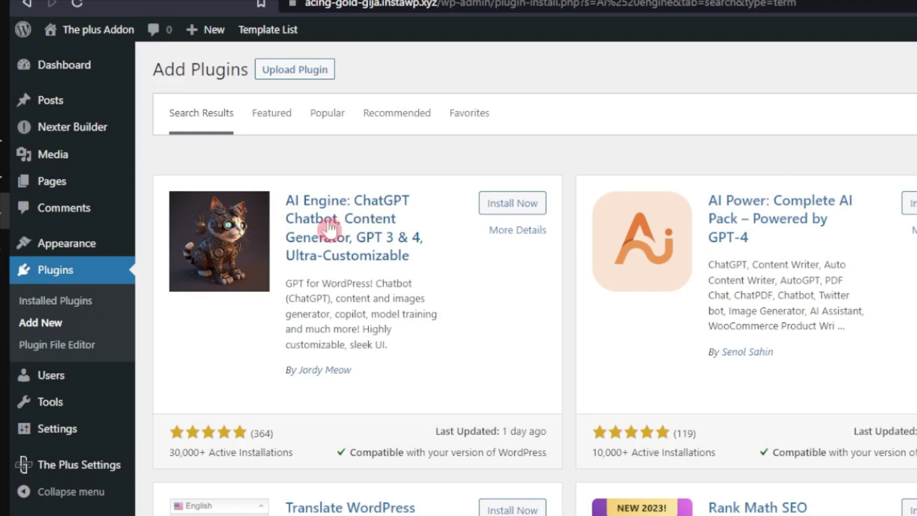
click(509, 204)
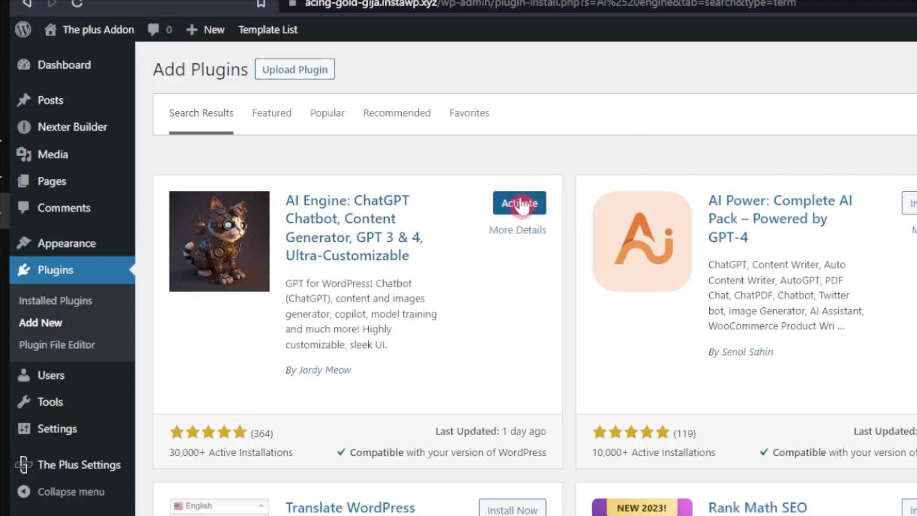
click(521, 204)
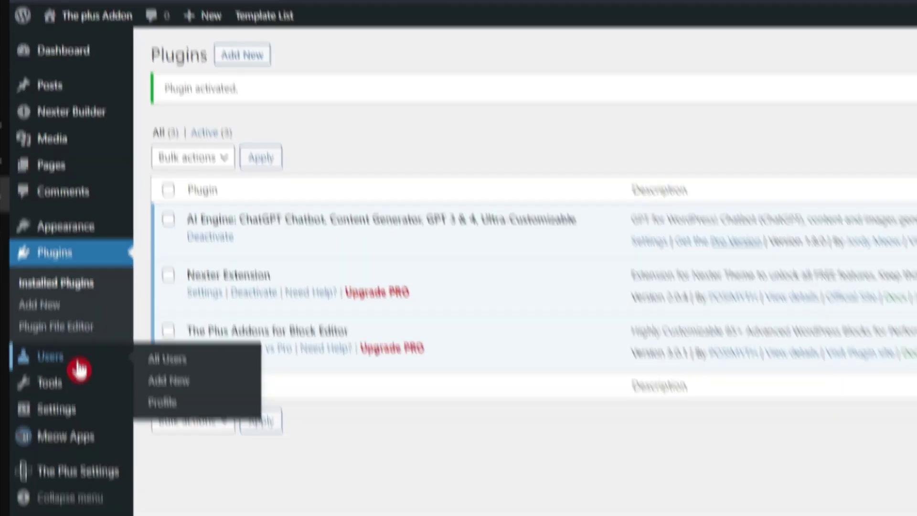
Open the AI Engine settings from the Meow Apps menu.
mouse_move(54, 462)
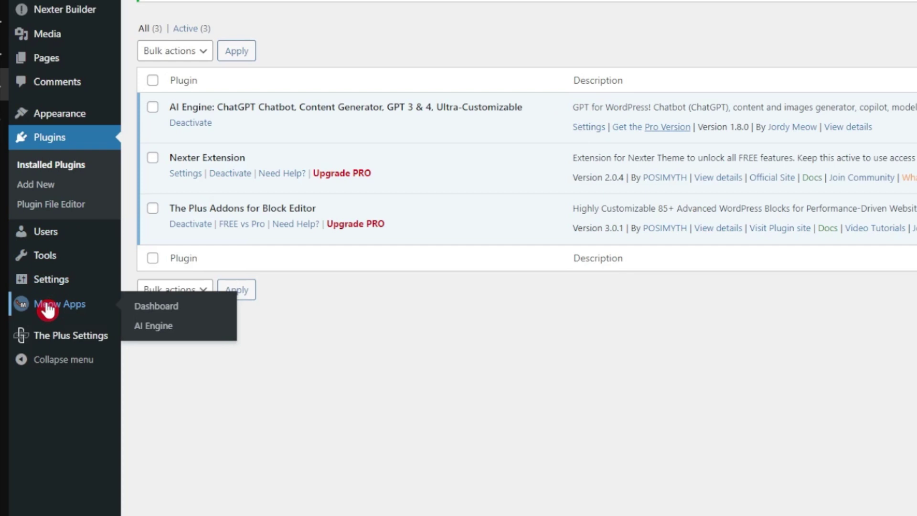
click(166, 334)
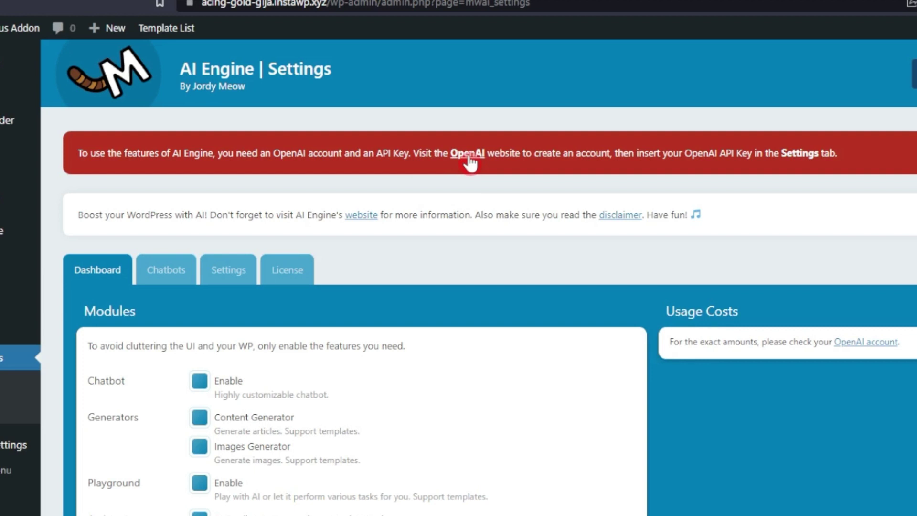
Log in to OpenAI and view the API keys page, cancelling the new secret key form.
click(468, 157)
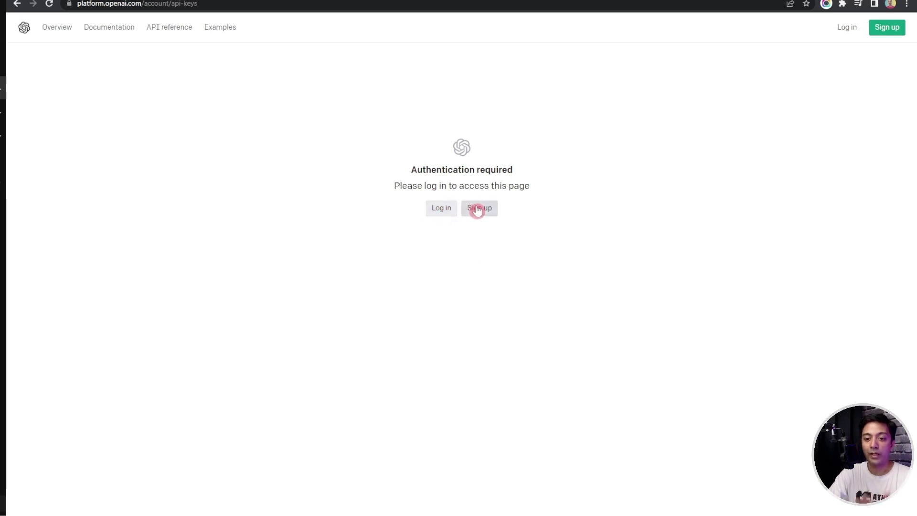
click(443, 210)
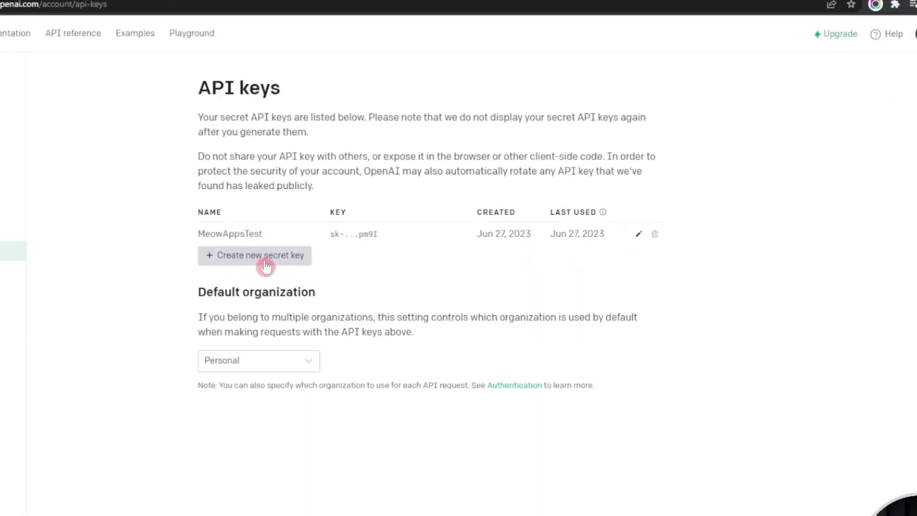
click(266, 266)
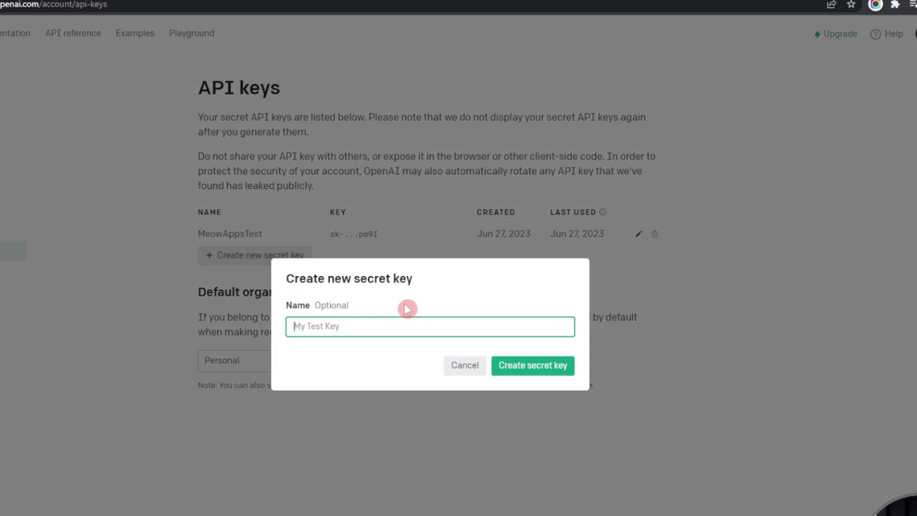
click(465, 373)
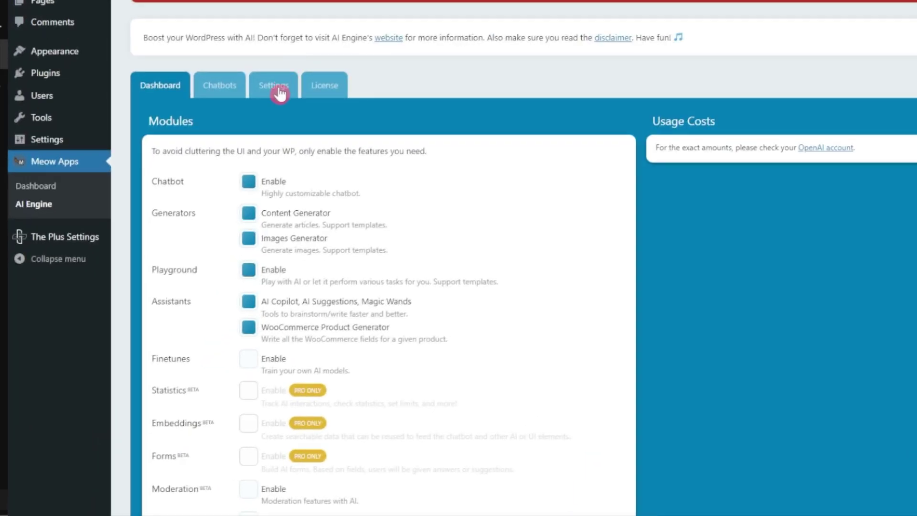
Choose Open AI as the service and paste the OpenAI API key into AI Engine settings.
click(278, 90)
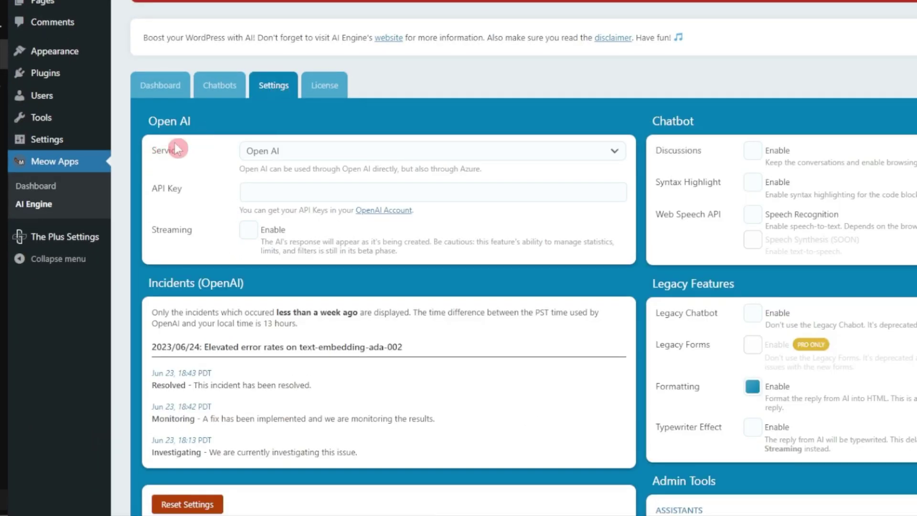
click(311, 153)
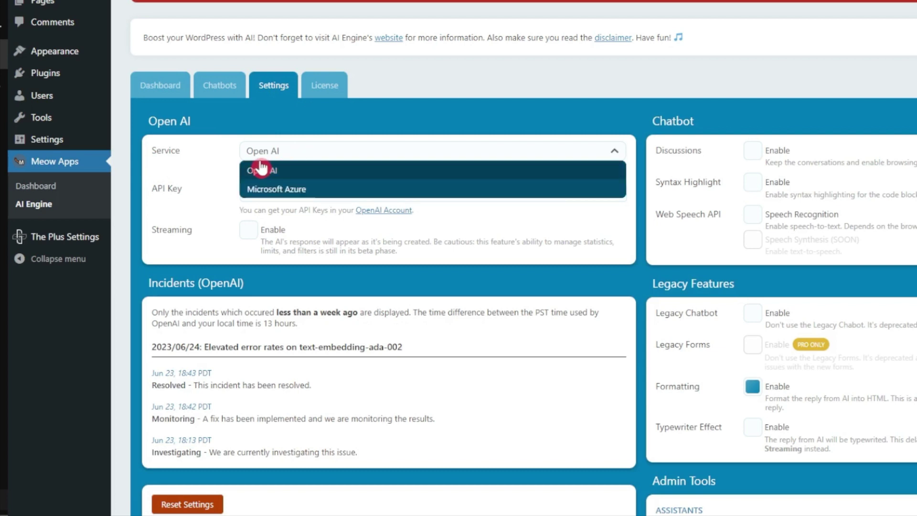
click(286, 174)
click(258, 194)
key(ctrl+v)
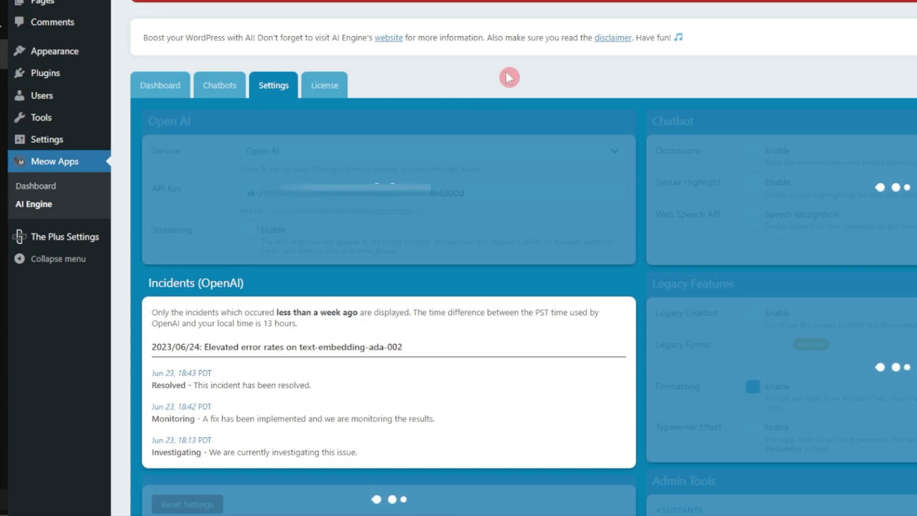
scroll(117, 28, down, 1)
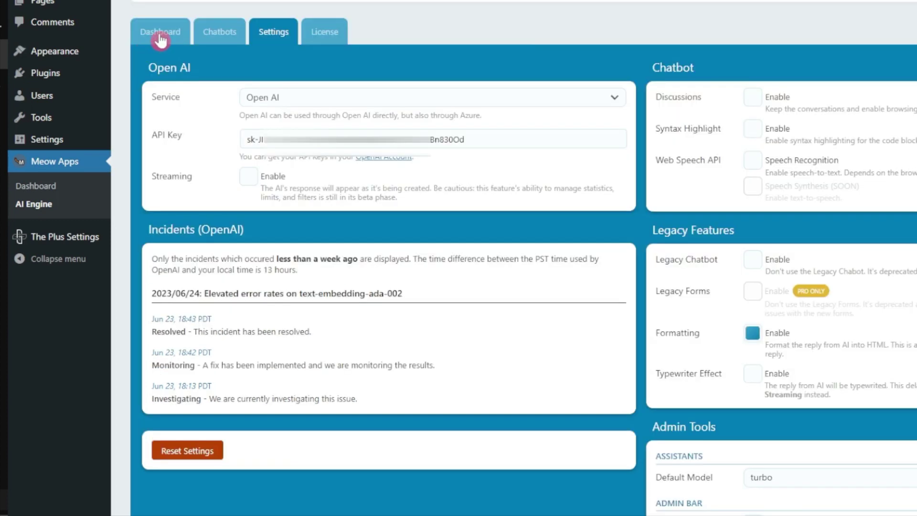
Return to the AI Engine dashboard and switch off the Playground module.
click(160, 41)
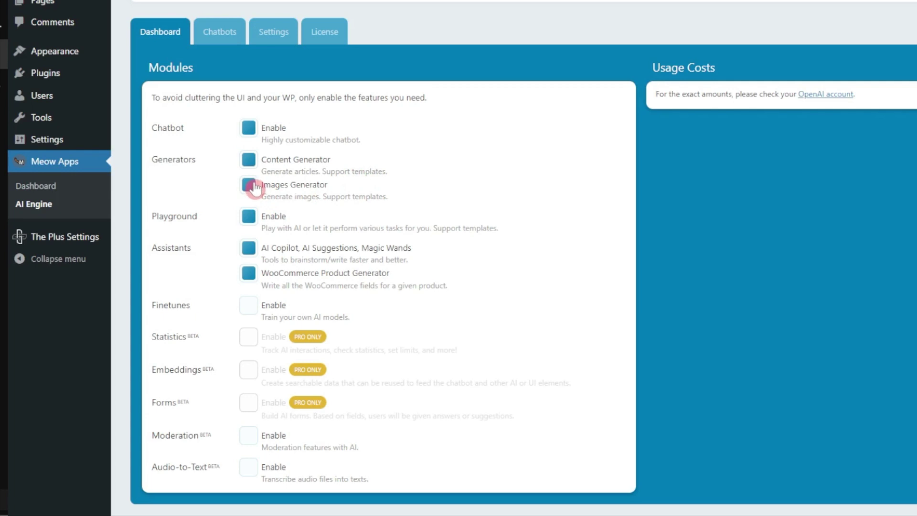
click(251, 217)
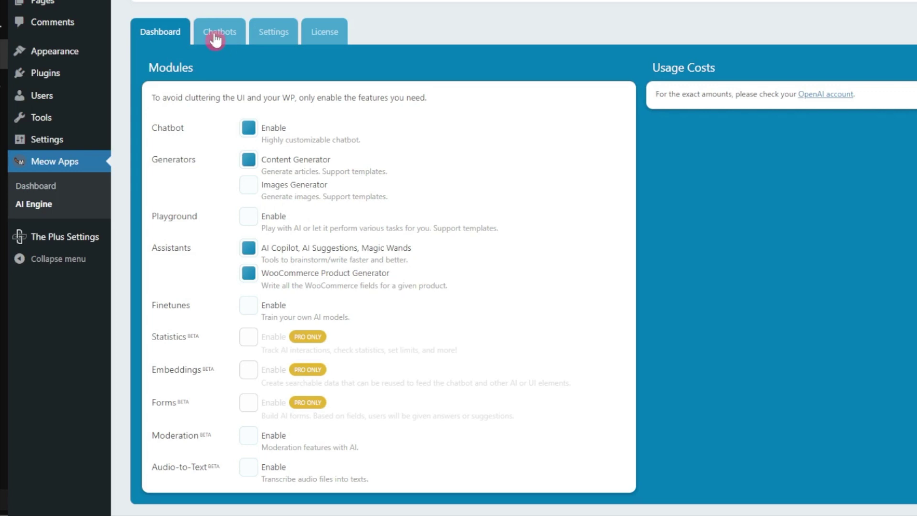
Set Site-Wide Chat to the Default chatbot and turn on the Theme Editor.
click(215, 40)
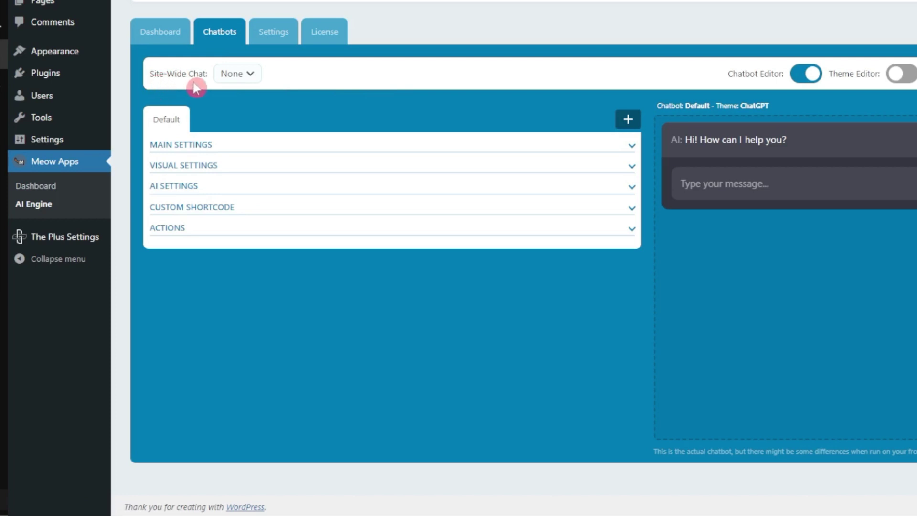
click(252, 75)
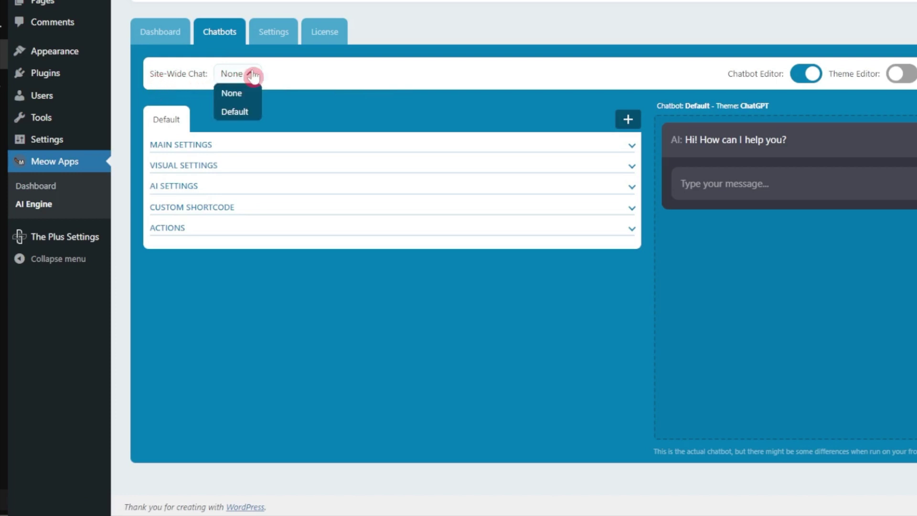
click(244, 113)
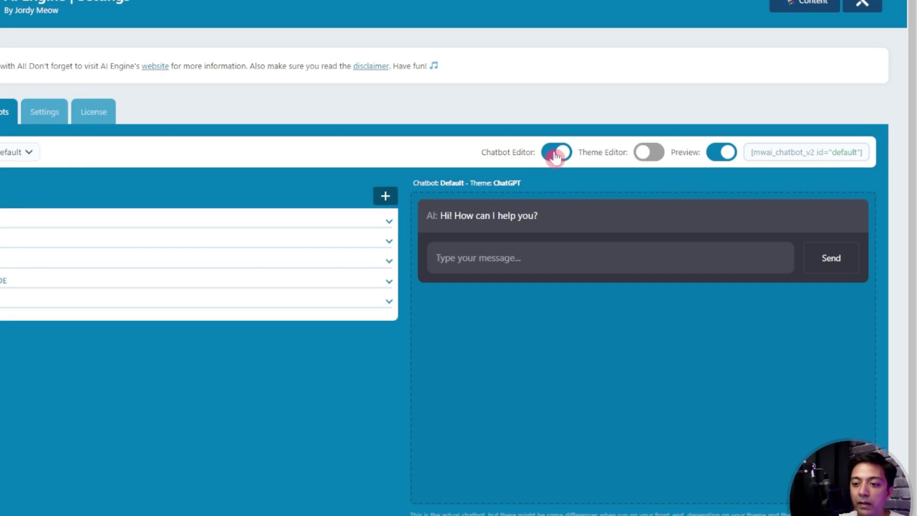
click(650, 153)
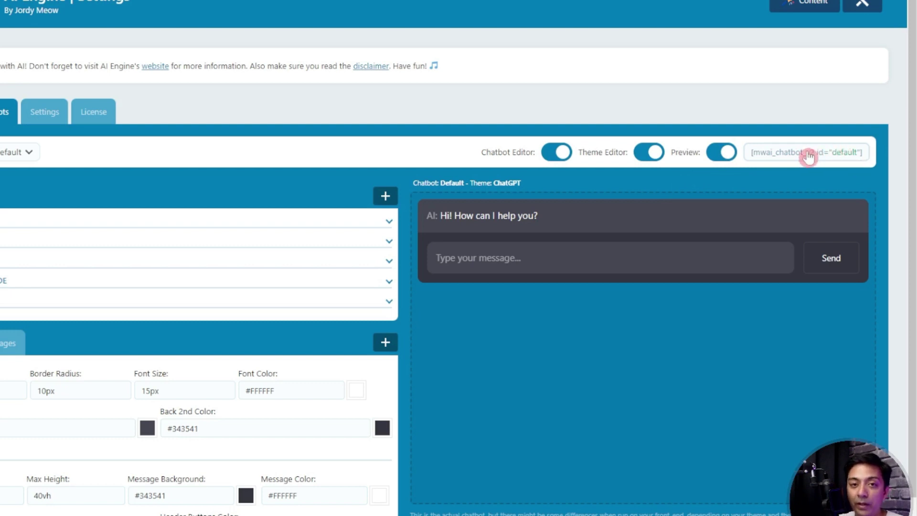
scroll(388, 151, down, 1)
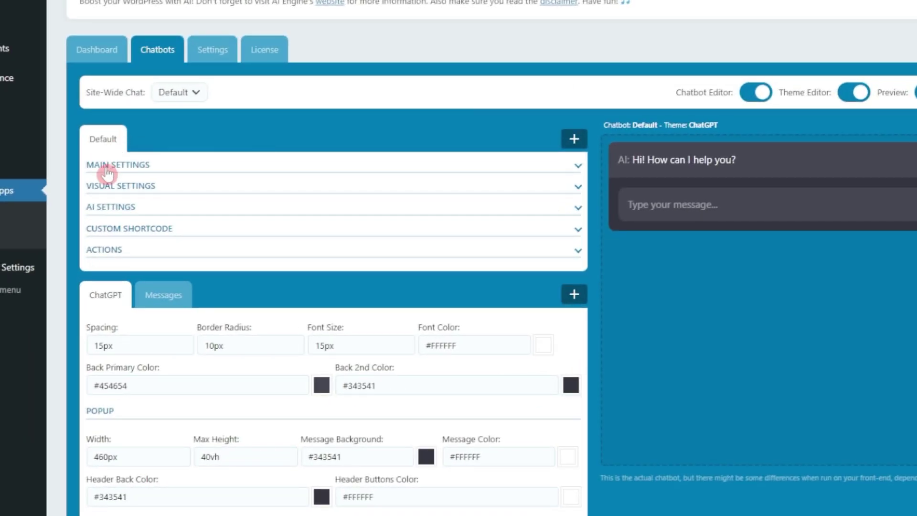
Set the Default chatbot's theme to ChatGPT, keep Chat mode, and put the caret in Context.
click(107, 165)
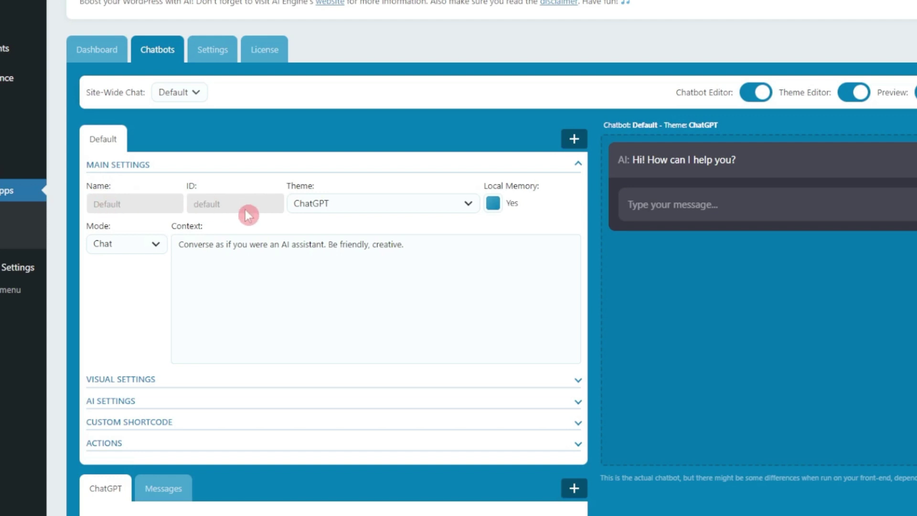
click(381, 208)
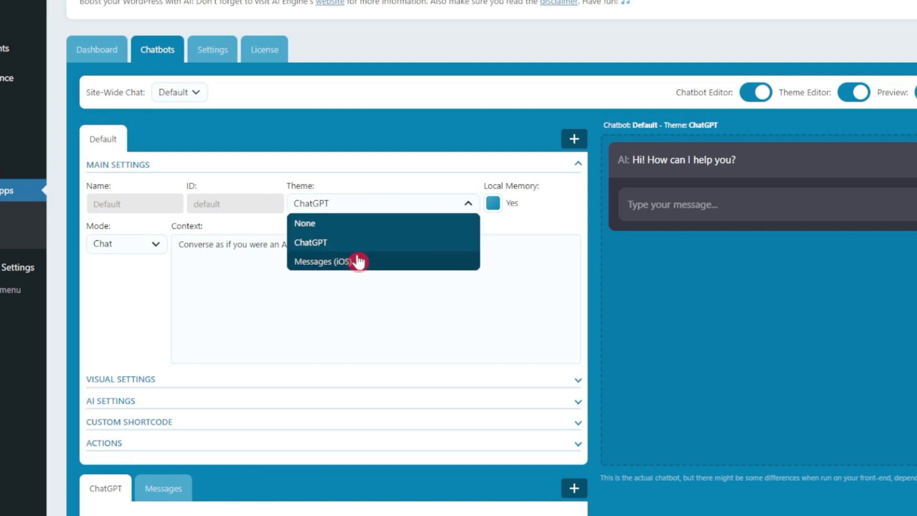
click(387, 263)
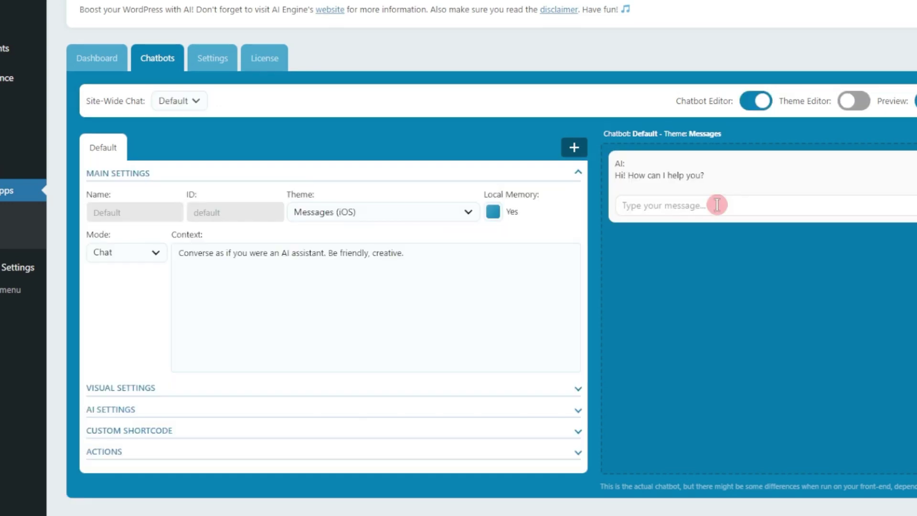
click(465, 213)
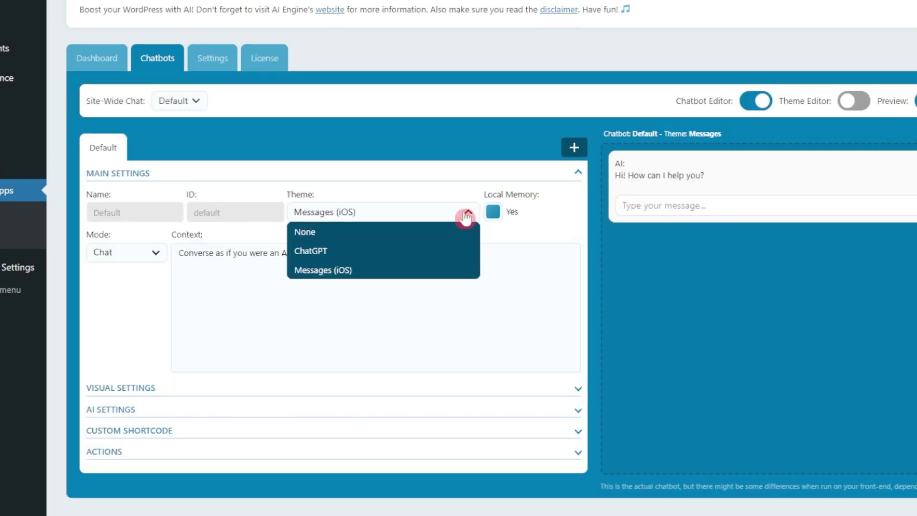
click(406, 250)
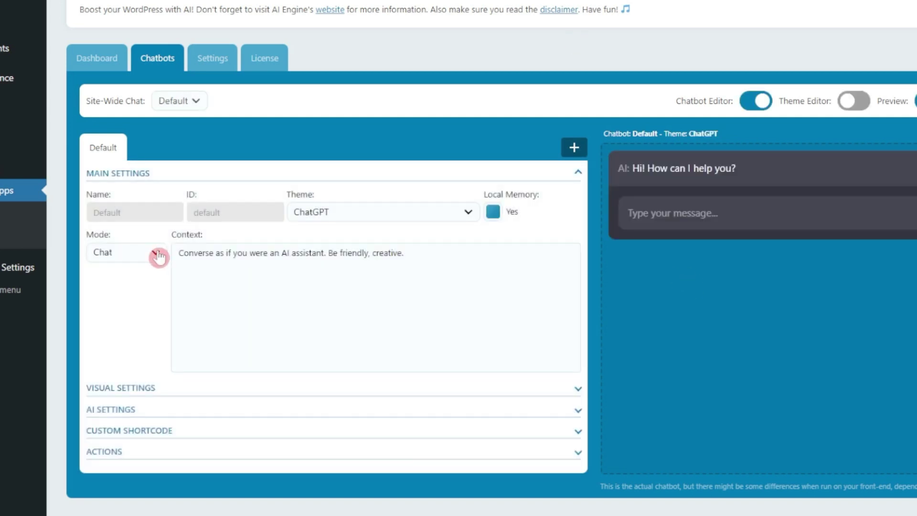
click(158, 254)
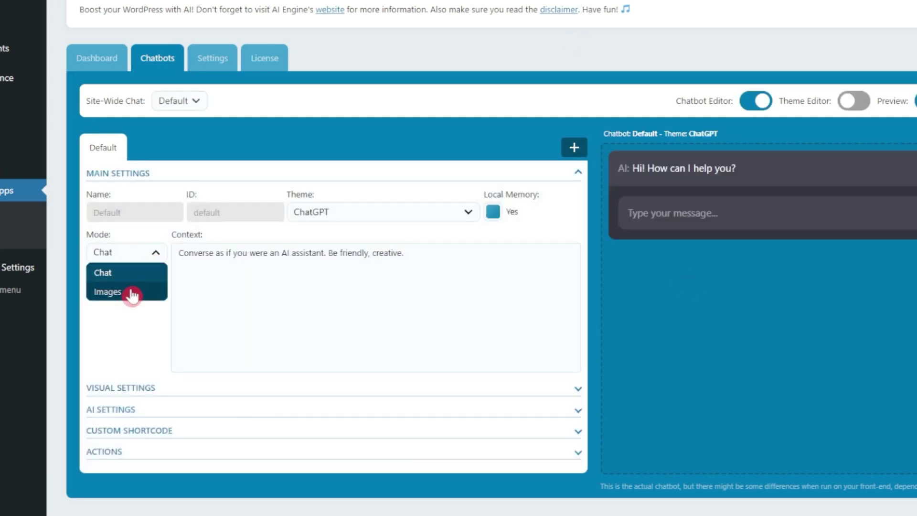
click(123, 275)
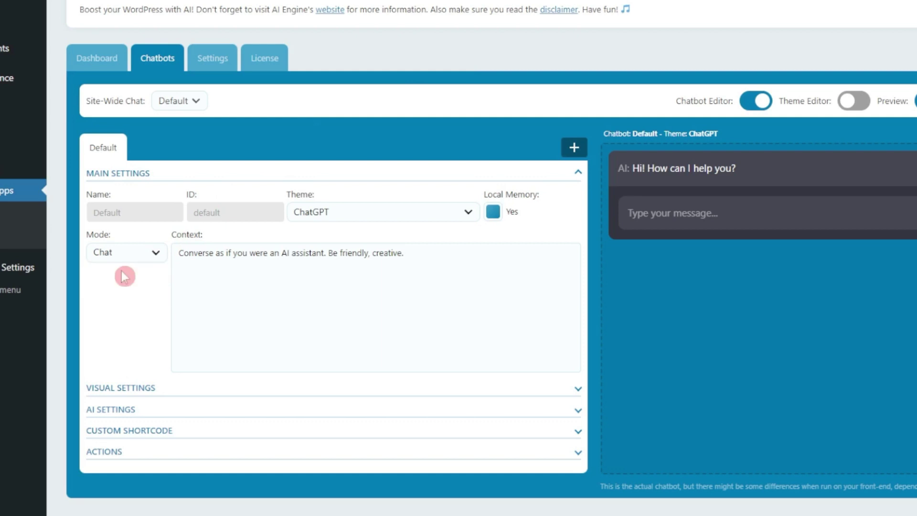
click(235, 282)
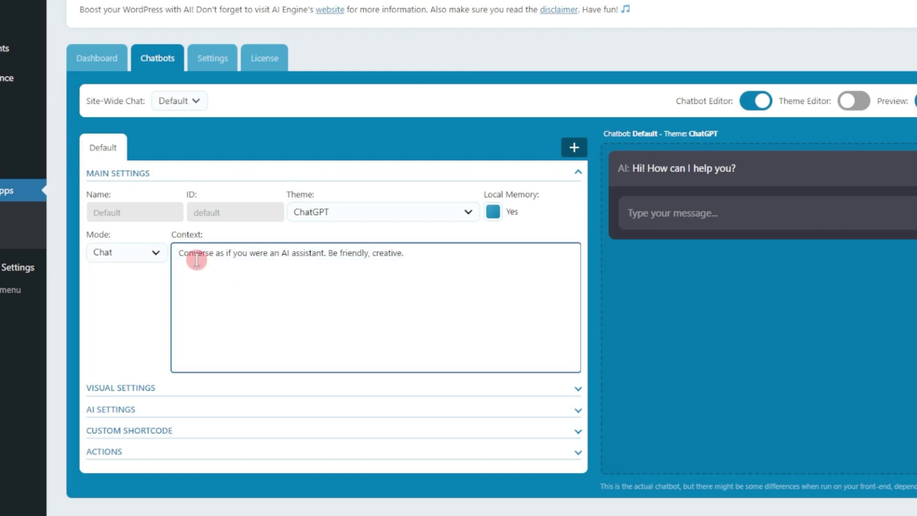
click(180, 257)
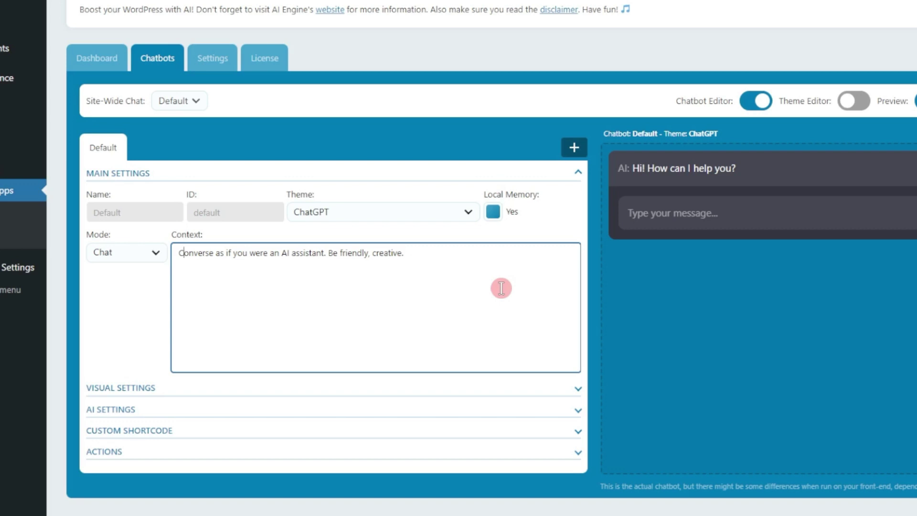
Change the chatbot's AI Name to Jarvis in Visual Settings.
scroll(122, 403, down, 1)
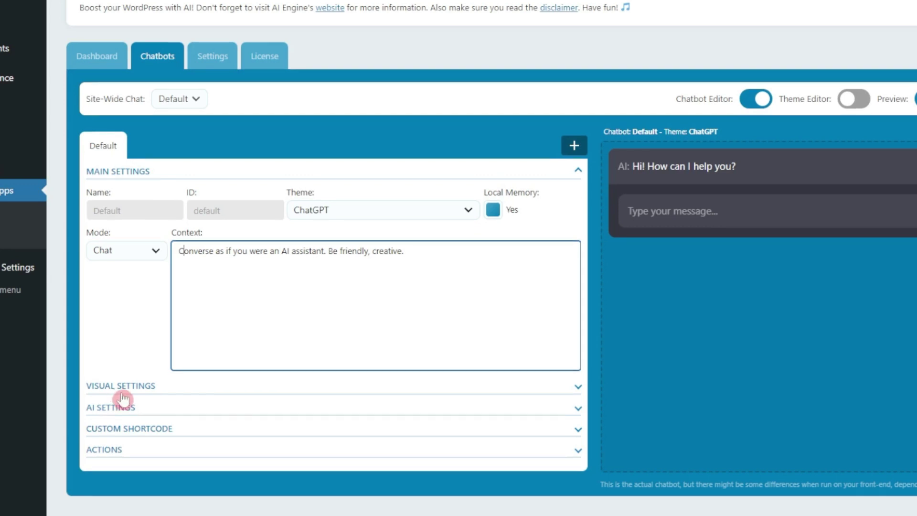
click(116, 387)
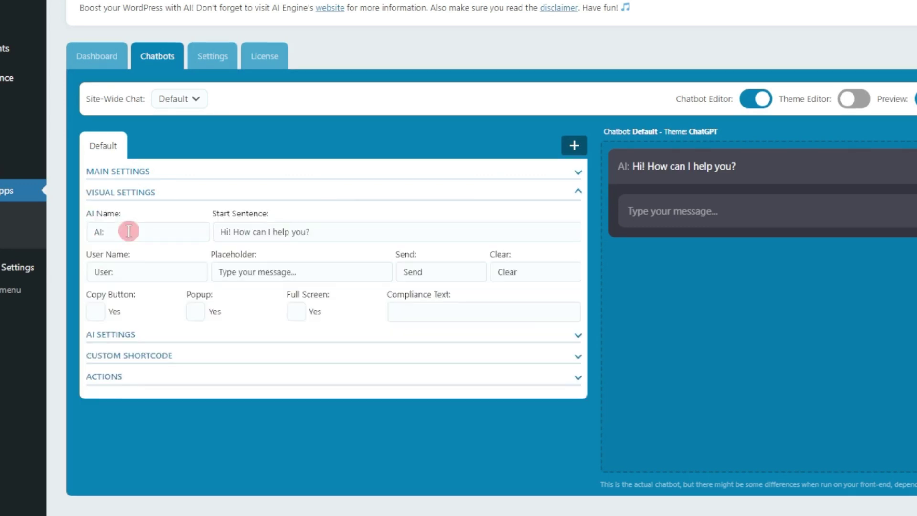
double_click(126, 231)
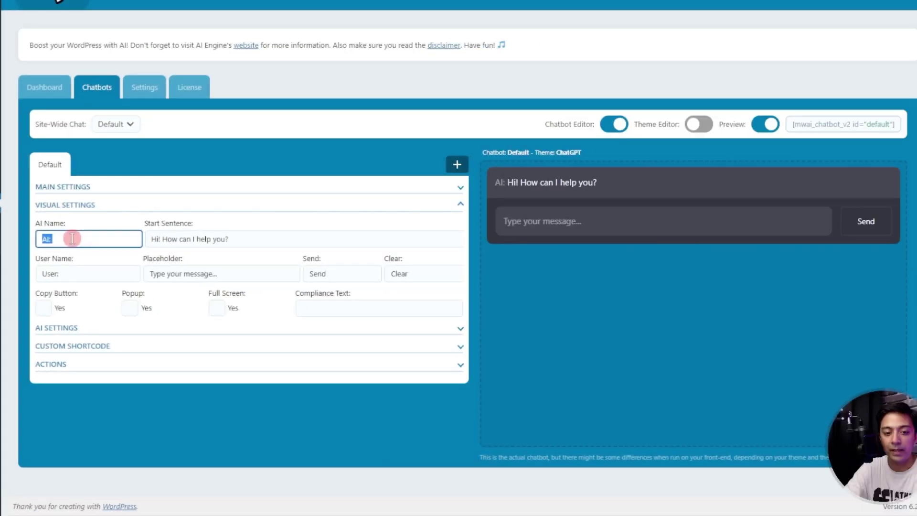
text(Jarvis)
key(Tab)
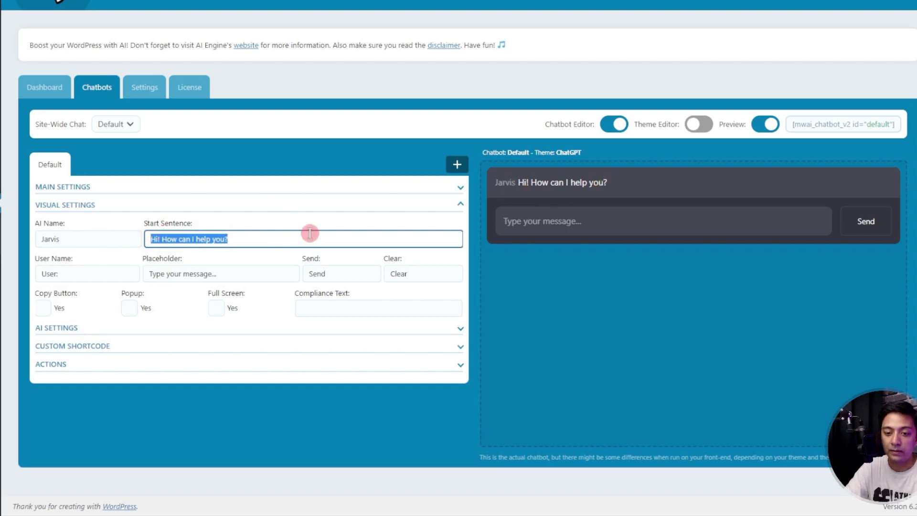
click(90, 274)
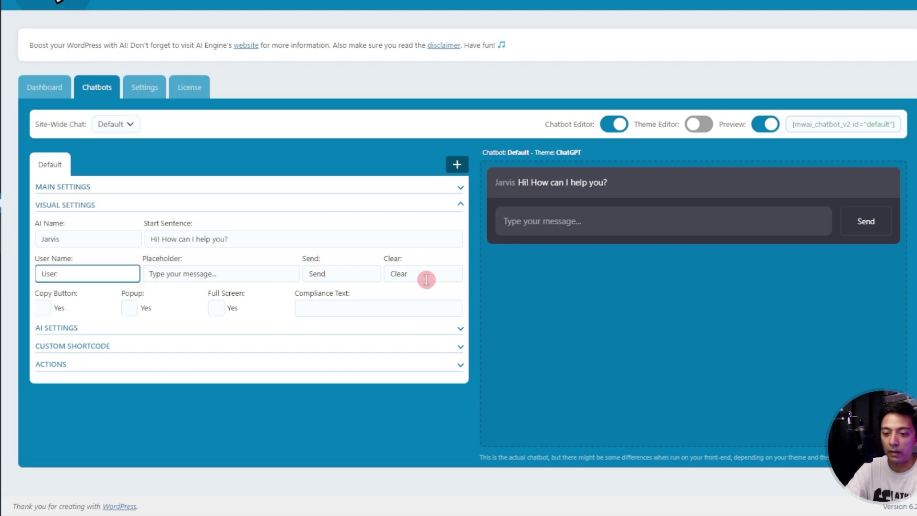
Expand the chatbot's AI Settings, Custom Shortcode and Actions sections.
click(73, 334)
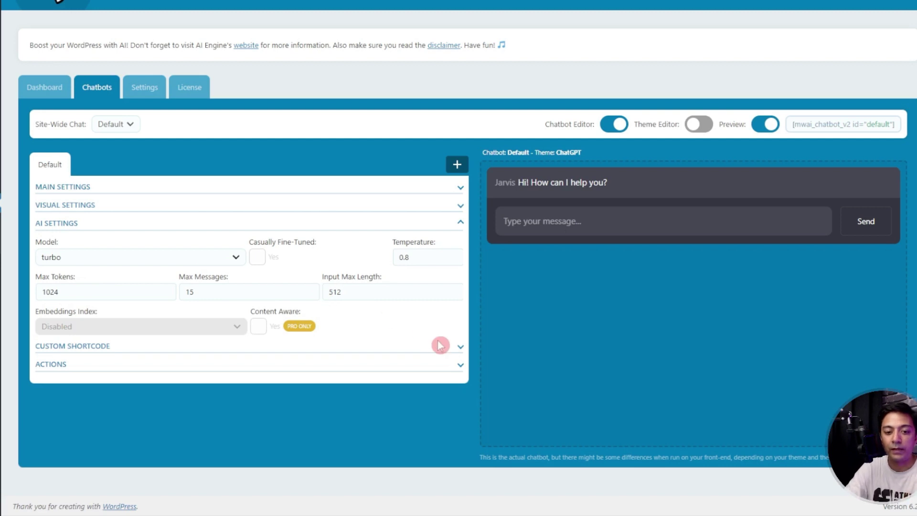
click(100, 347)
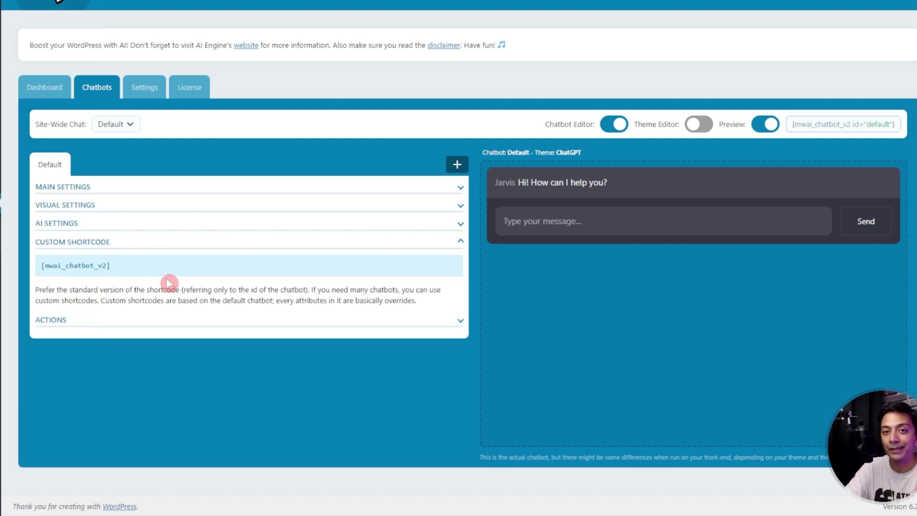
click(105, 319)
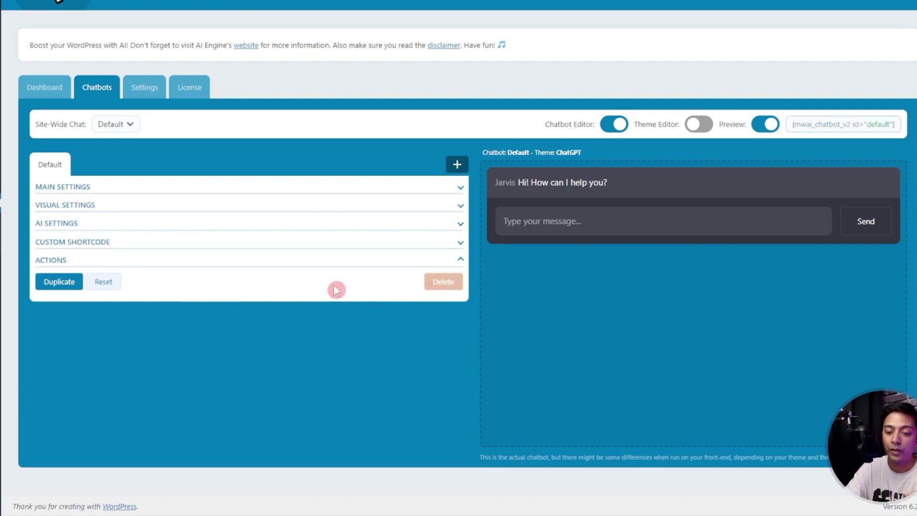
Enable the Discussions option in AI Engine's Settings so chatbot conversations are saved.
click(151, 94)
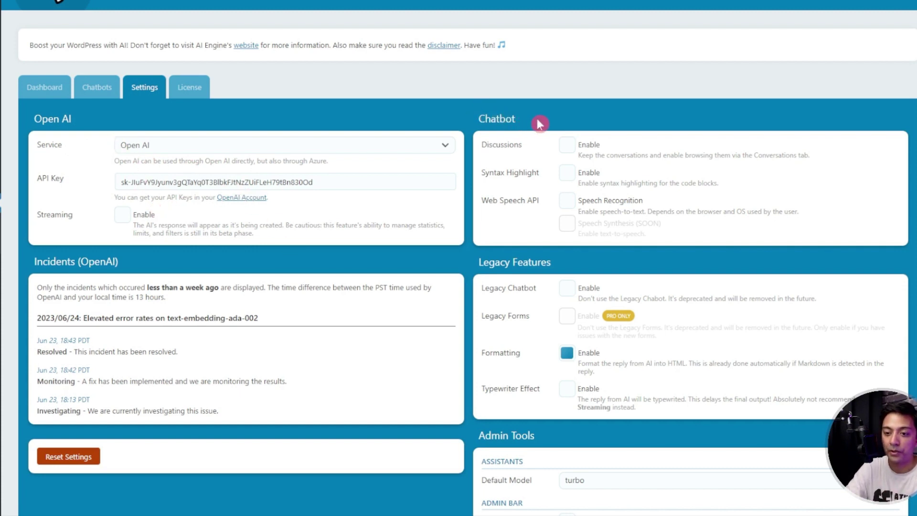
click(567, 148)
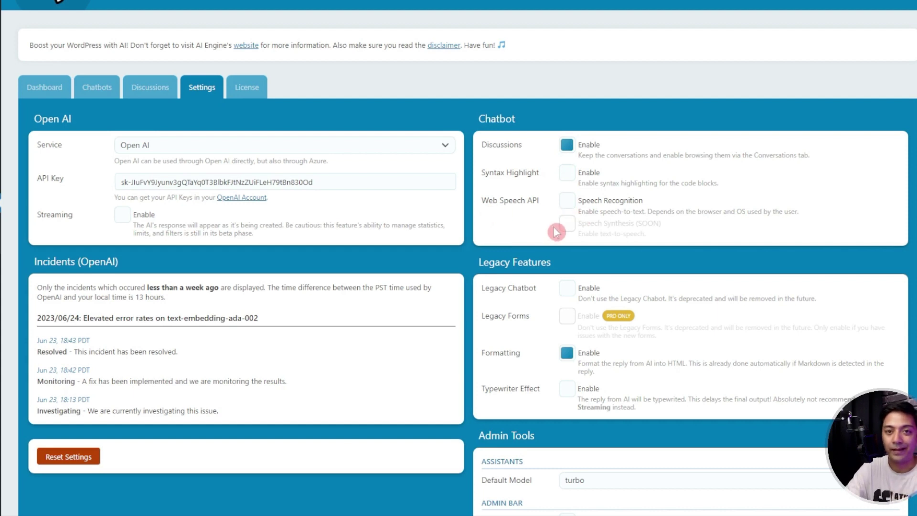
scroll(567, 188, down, 10)
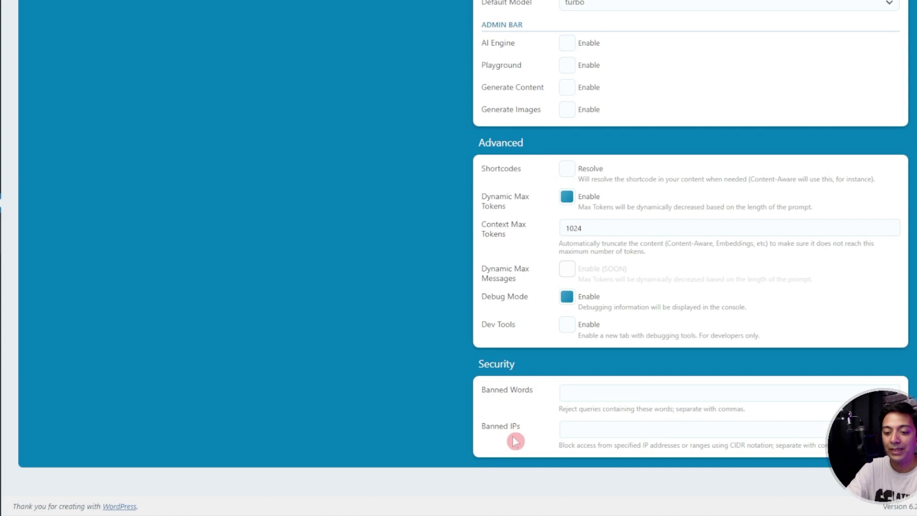
scroll(525, 305, up, 10)
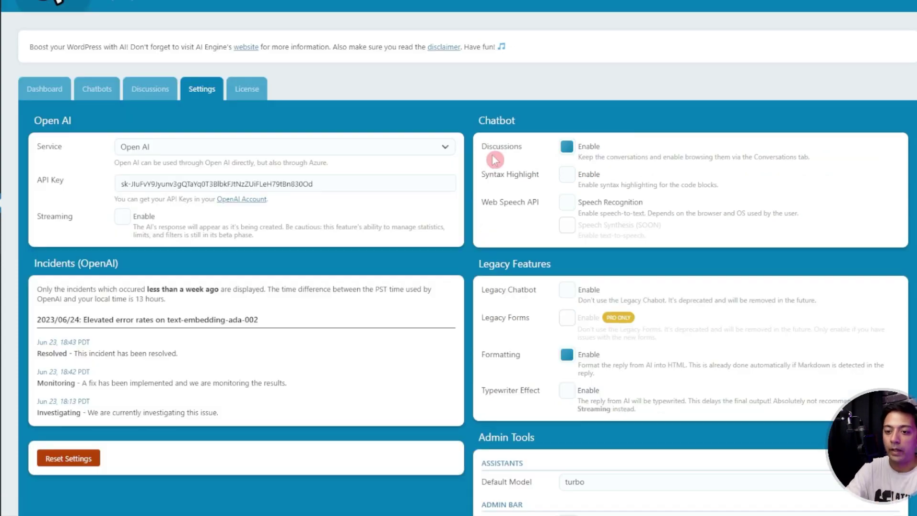
View the Discussions list, which shows no saved conversations yet.
click(153, 97)
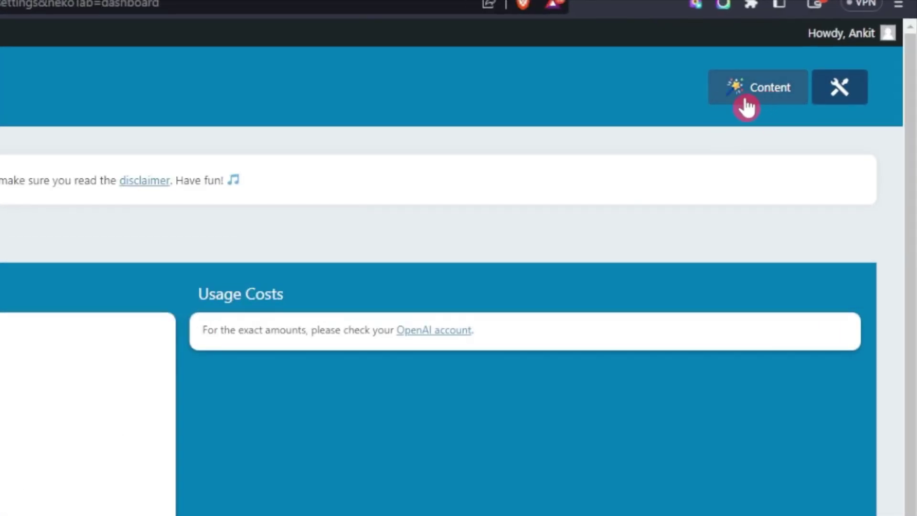
Generate an article in the Content Generator on the topic 'How to create a WordPress website'.
click(773, 98)
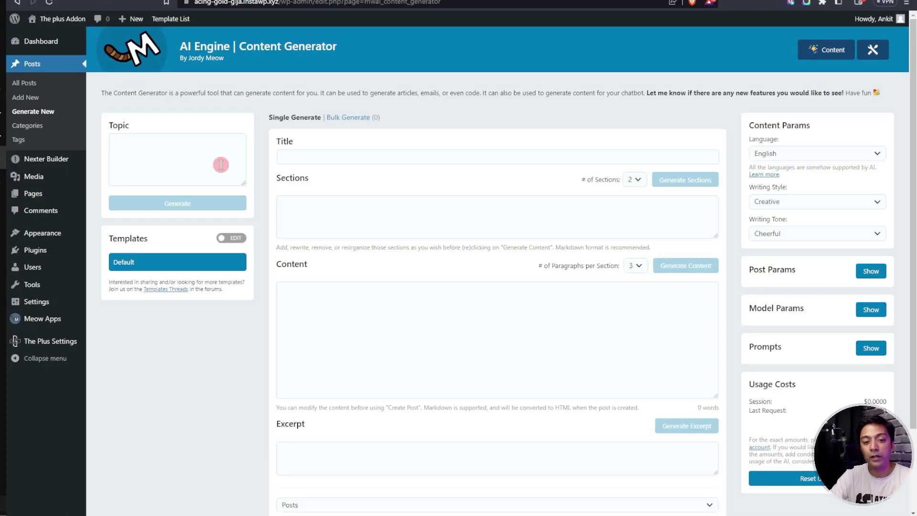
click(220, 165)
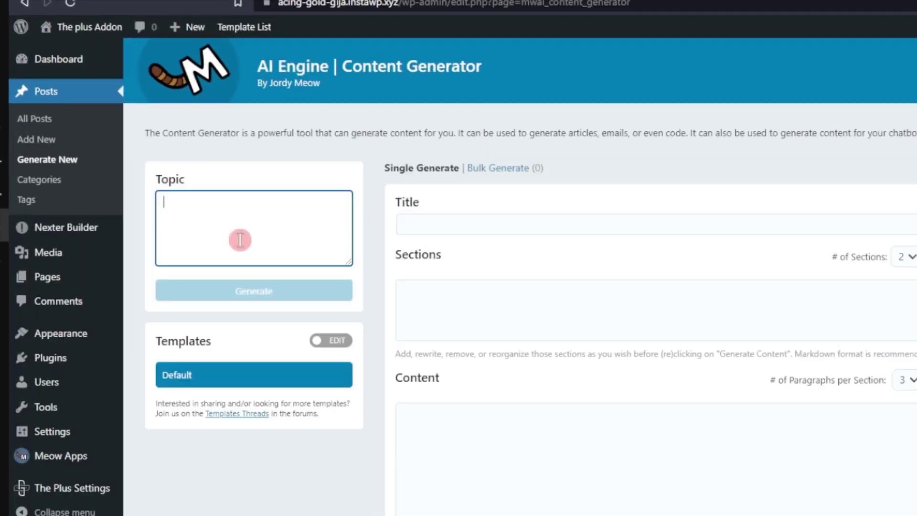
text(H)
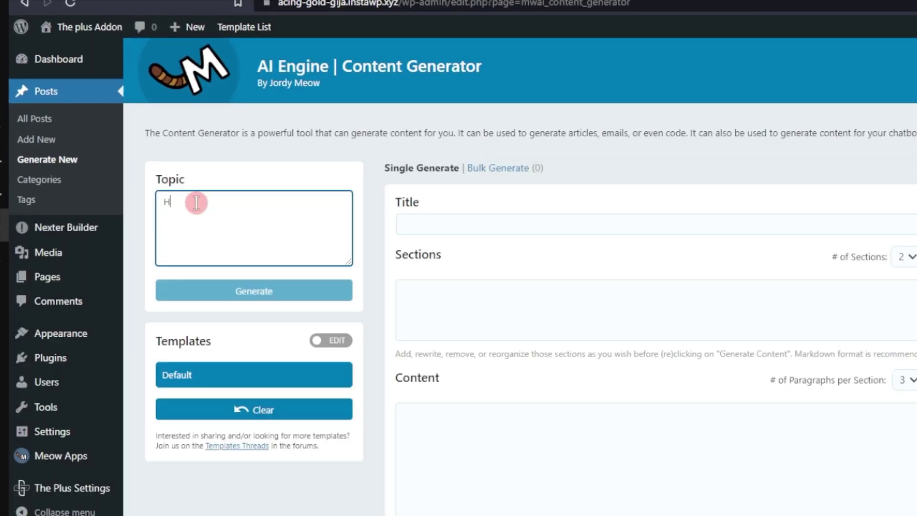
text(ow to create a WordPress website)
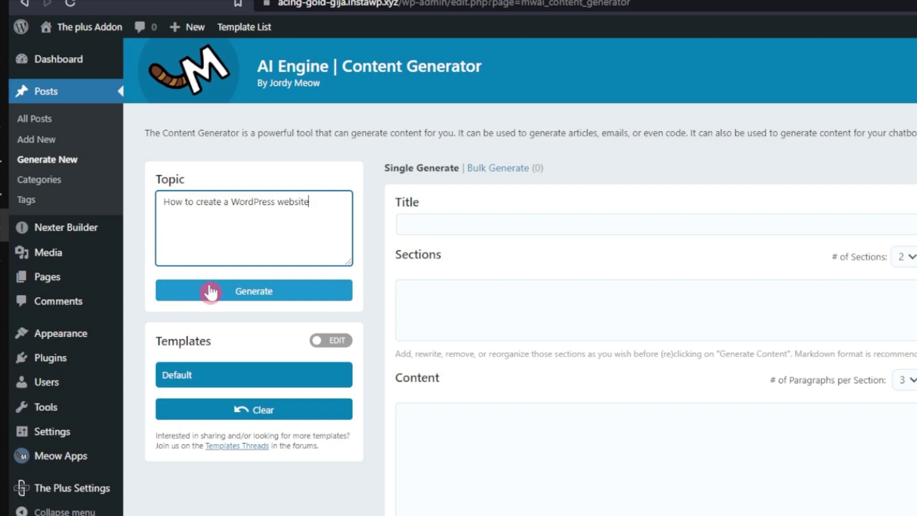
click(210, 291)
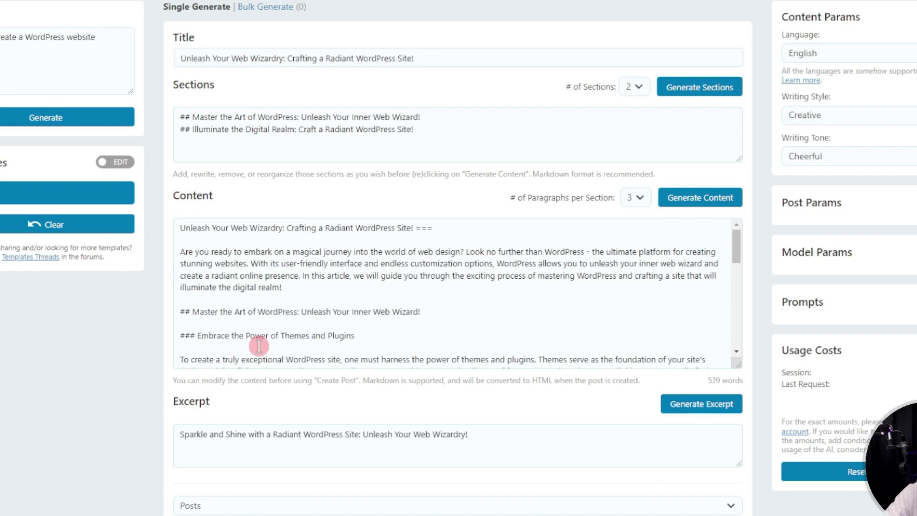
scroll(289, 486, down, 2)
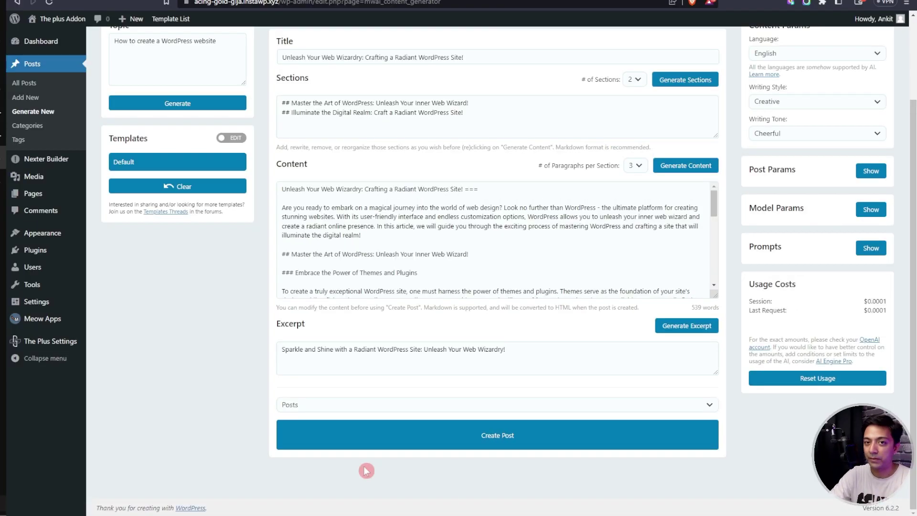
scroll(366, 471, up, 2)
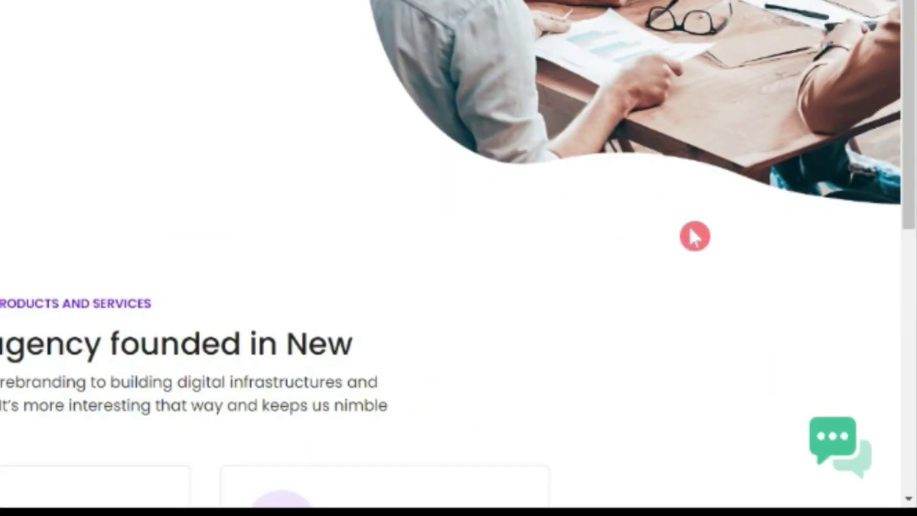
Ask the Jarvis chatbot on the live site 'What is WordPress?'.
click(832, 433)
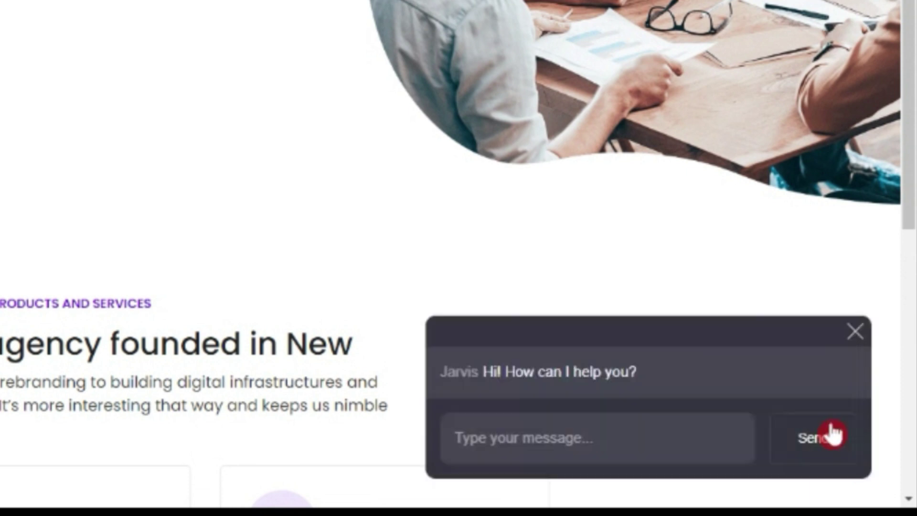
click(604, 437)
text(What is WordPress?)
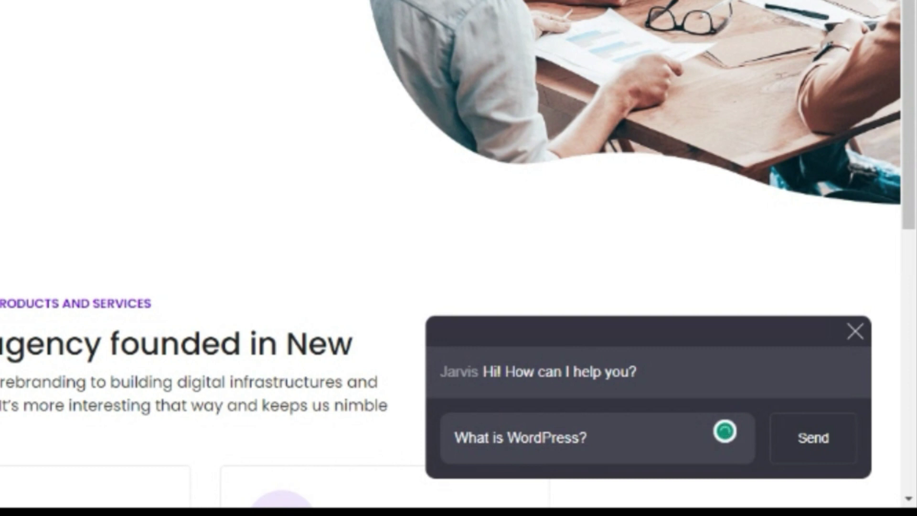
key(Return)
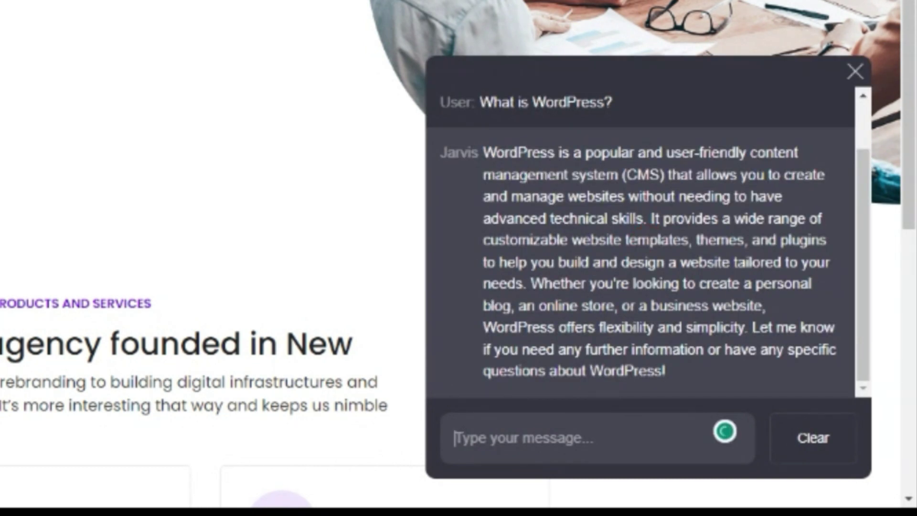